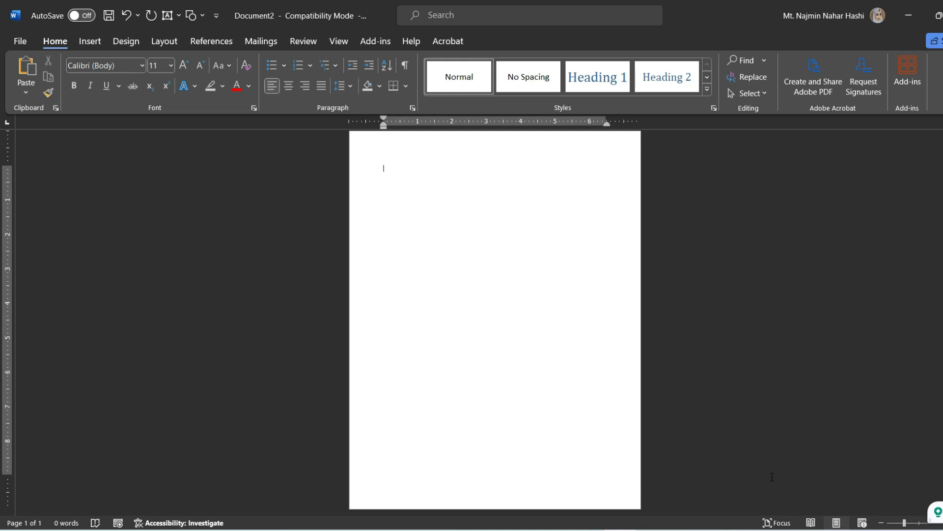
Switch to Chrome and search Google Images for "text image"
left_click(748, 530)
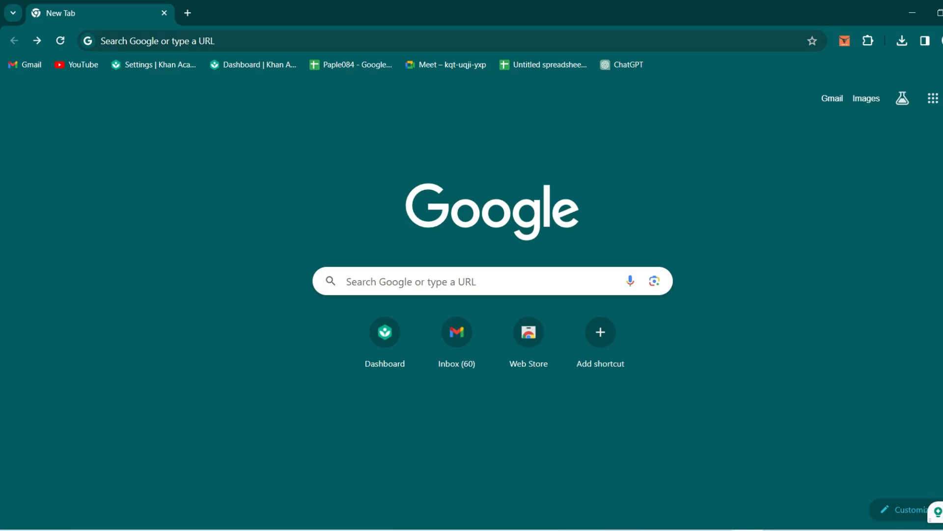
left_click(518, 285)
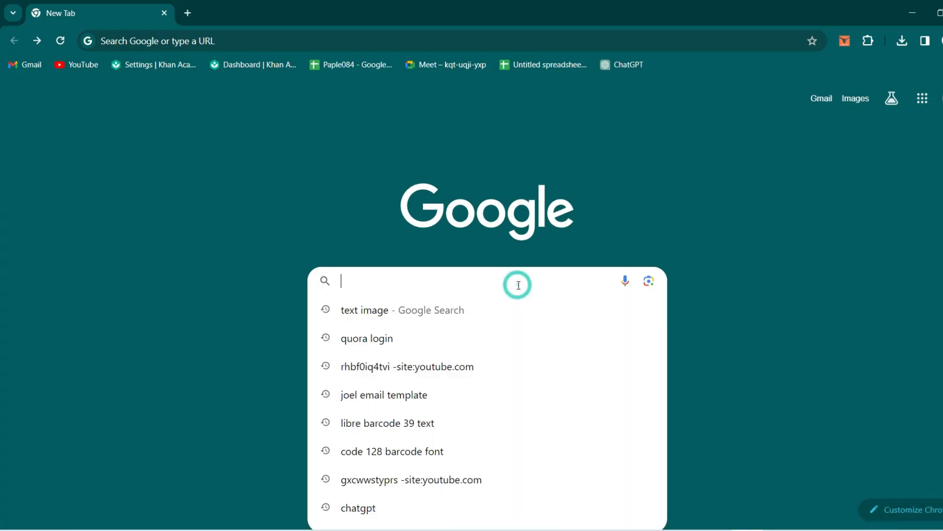
left_click(390, 319)
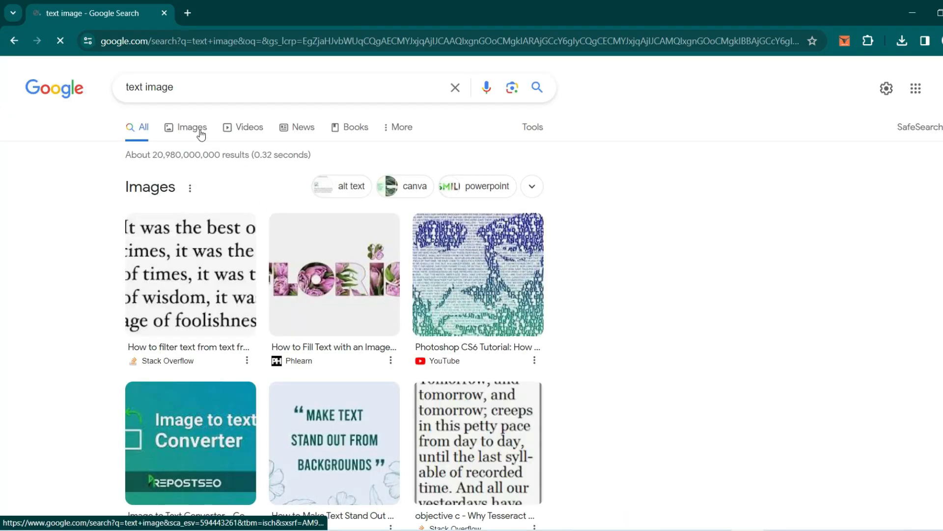
left_click(201, 132)
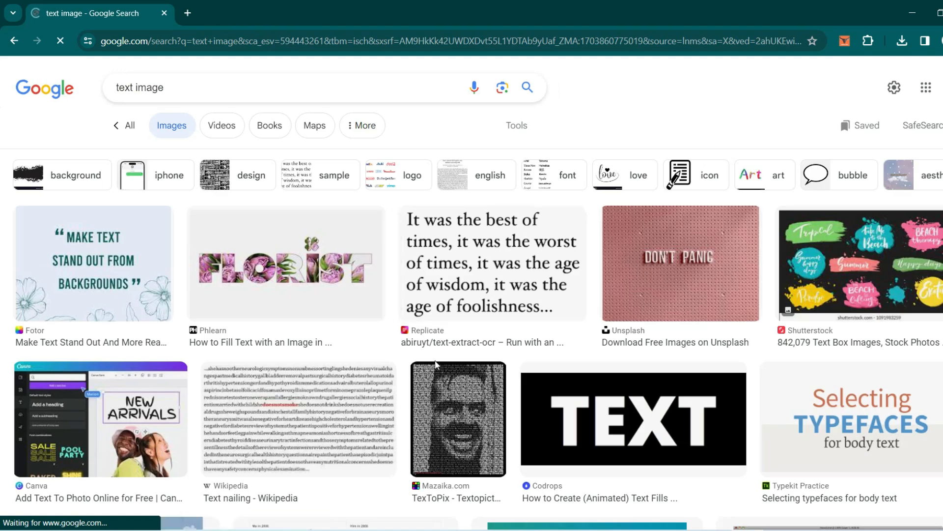
Save the Wikimedia Commons scanned book page to Downloads as the JPEG Southern_Life_in_Southern_Literature_text_page_322
scroll(436, 365, "down", 10)
scroll(436, 365, "down", 15)
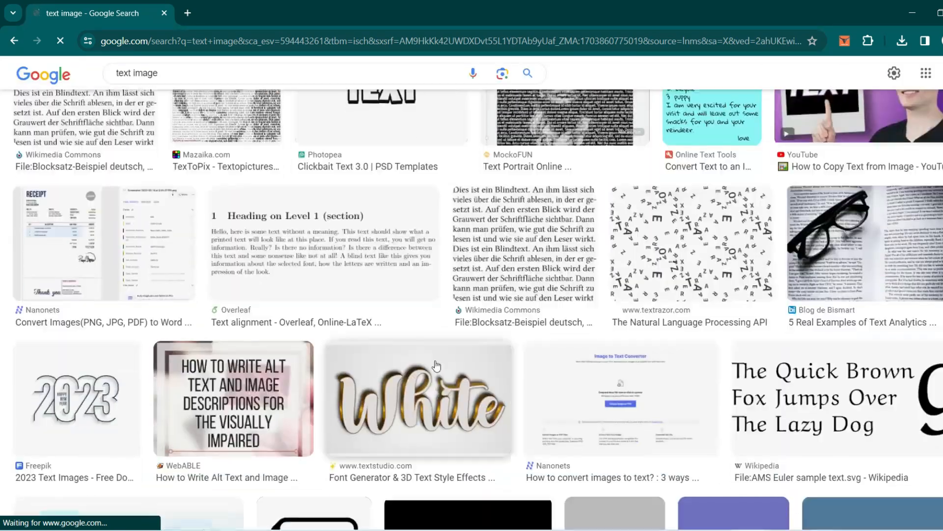
scroll(436, 366, "down", 18)
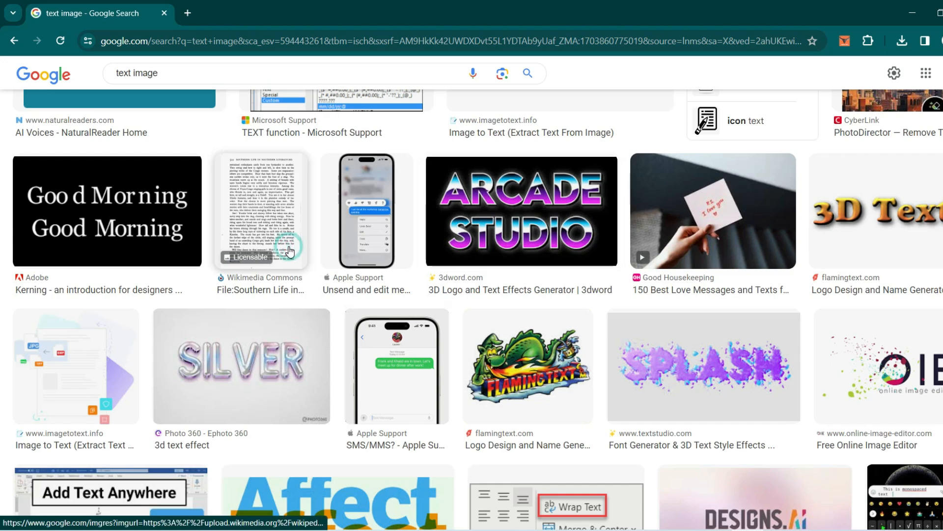
left_click(288, 248)
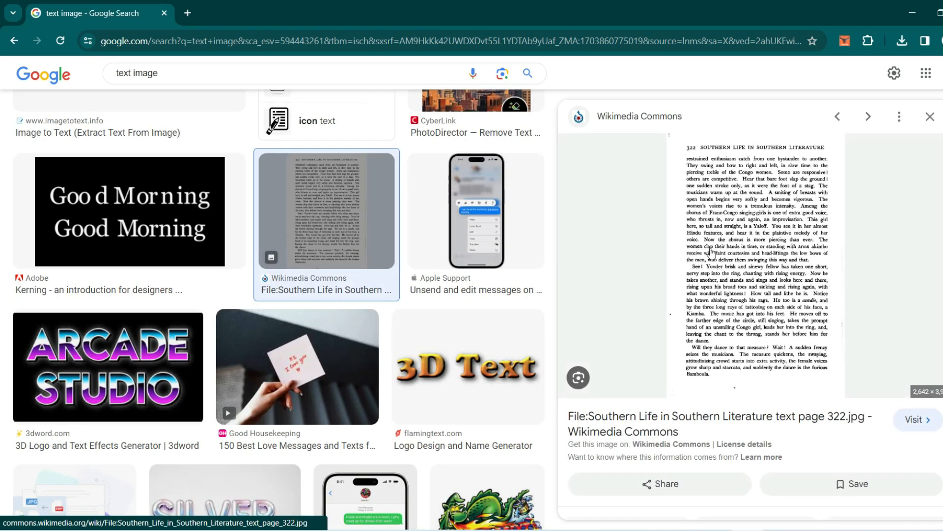
right_click(710, 251)
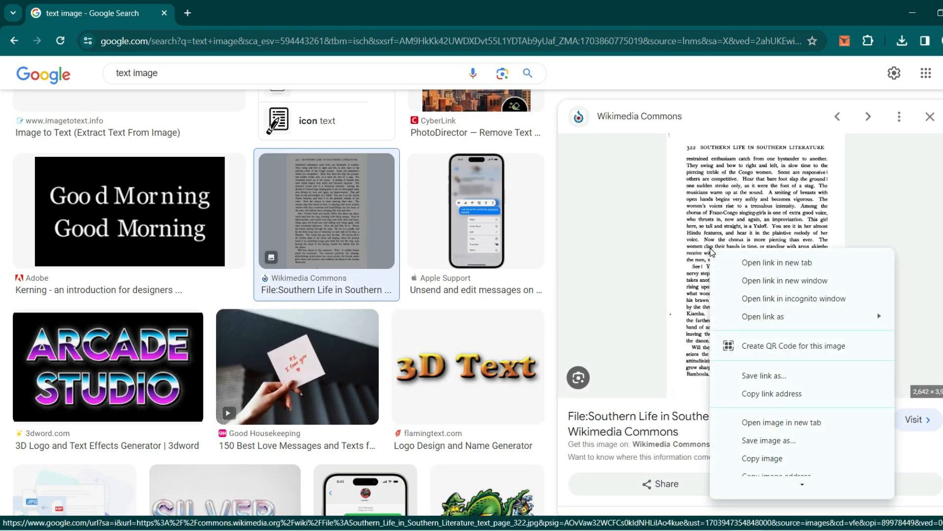
left_click(761, 443)
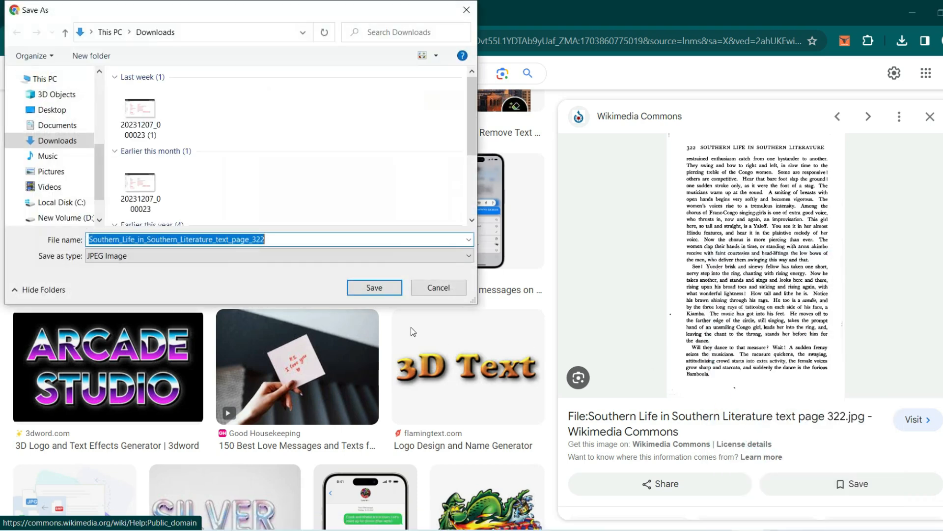
left_click(374, 287)
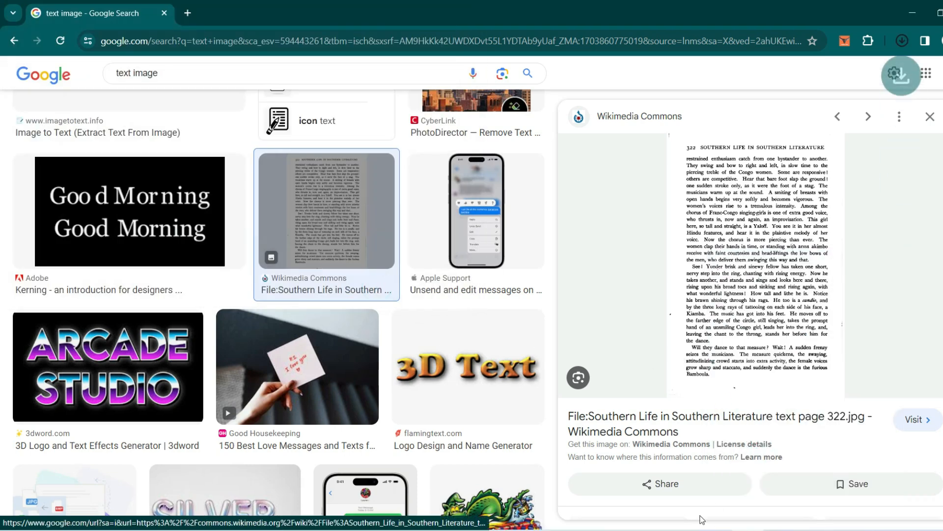
Switch to Word and insert the Southern_Life_in_Southern_Literature_text_page_322 picture from Downloads into the blank document
left_click(622, 530)
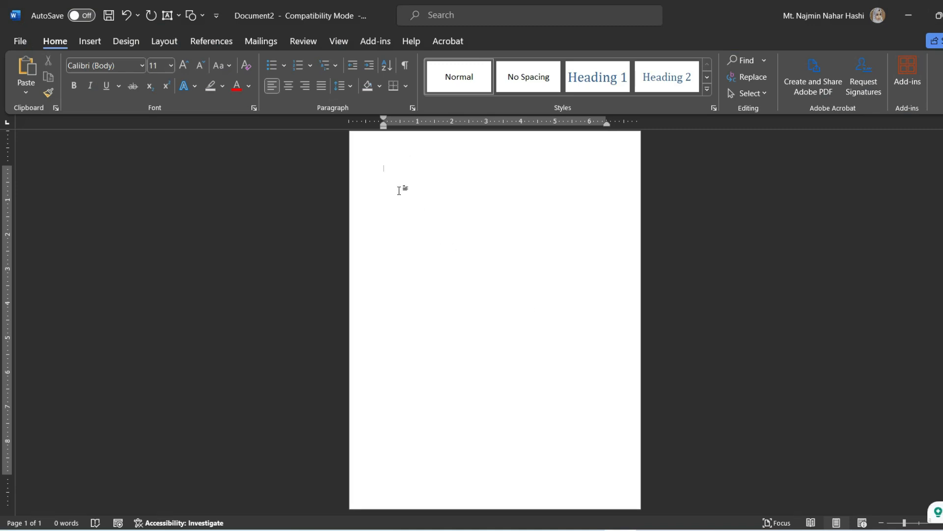
left_click(98, 43)
left_click(157, 91)
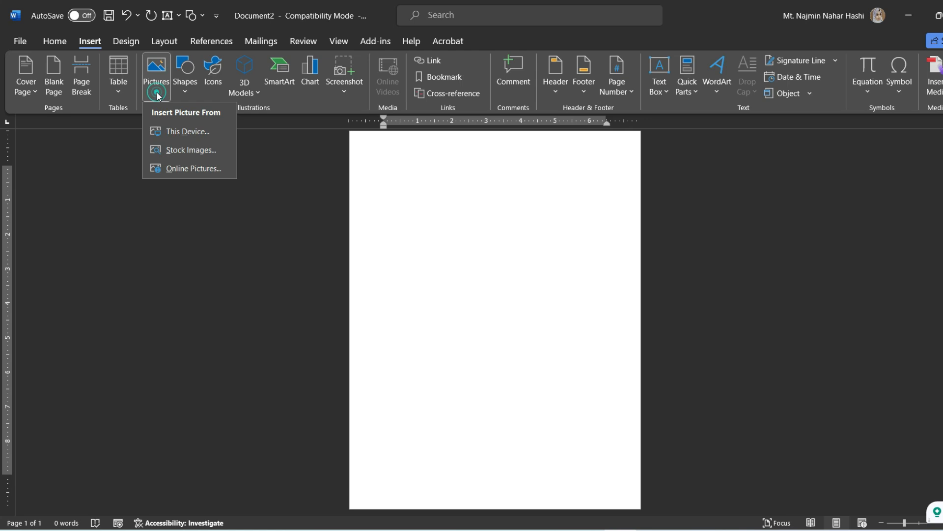
left_click(169, 129)
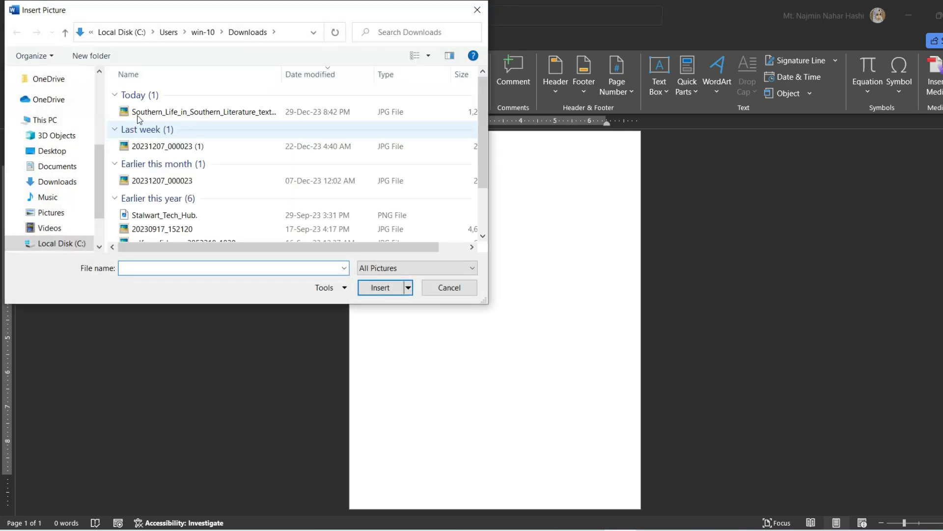
left_click(59, 183)
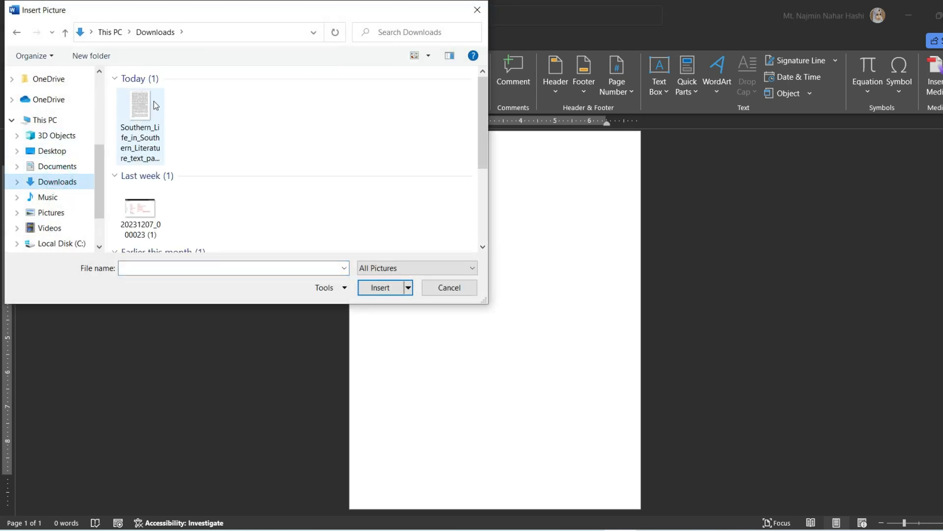
left_click(140, 118)
left_click(374, 288)
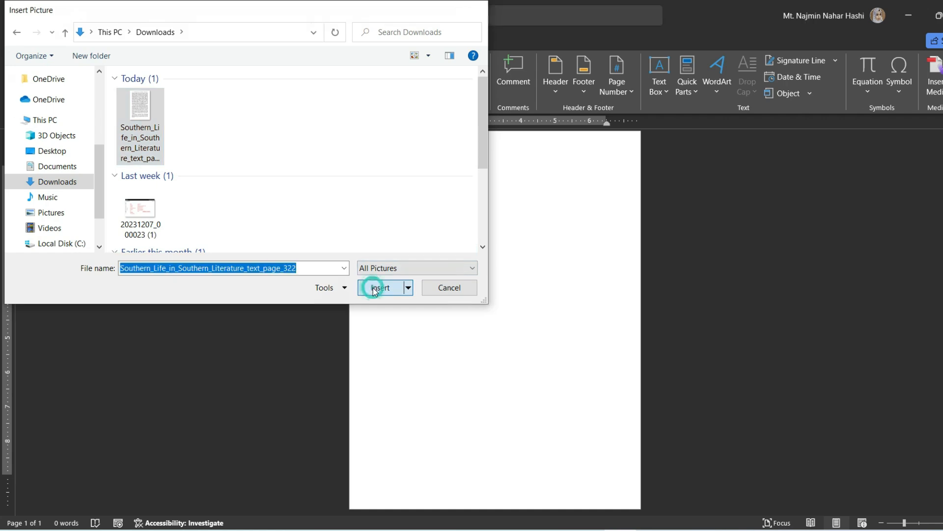
Set the picture's wrapping to In Front of Text and enlarge it to about 11.3 by 7.6 inches to fill the page
left_click(609, 174)
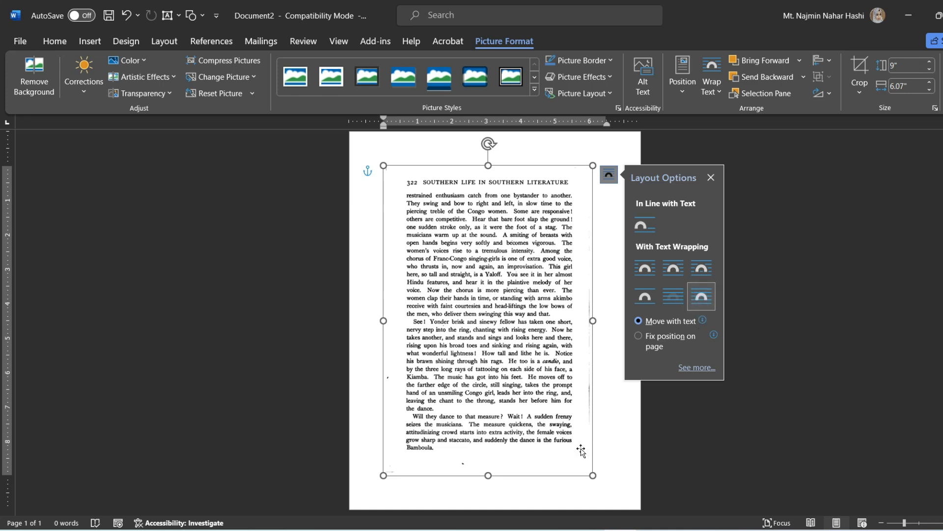
left_click_drag(593, 475, 622, 505)
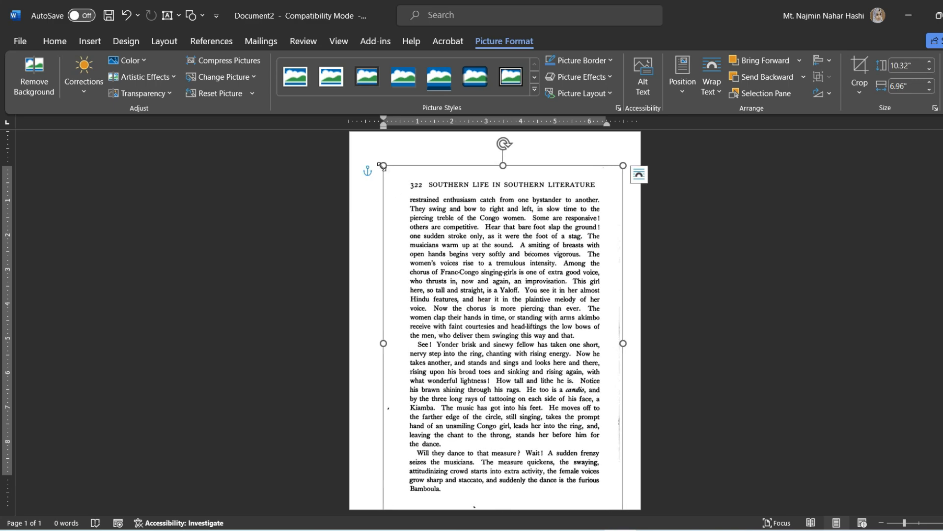
left_click_drag(384, 165, 360, 142)
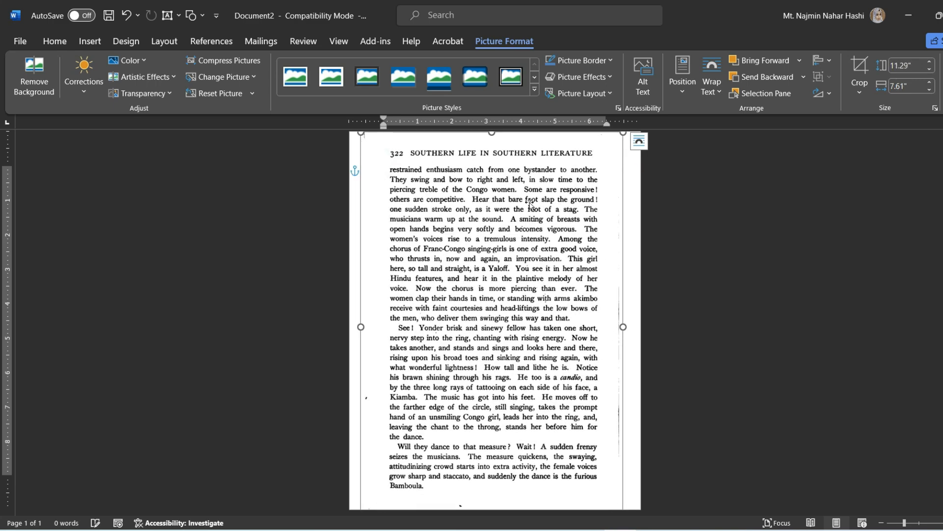
left_click(628, 267)
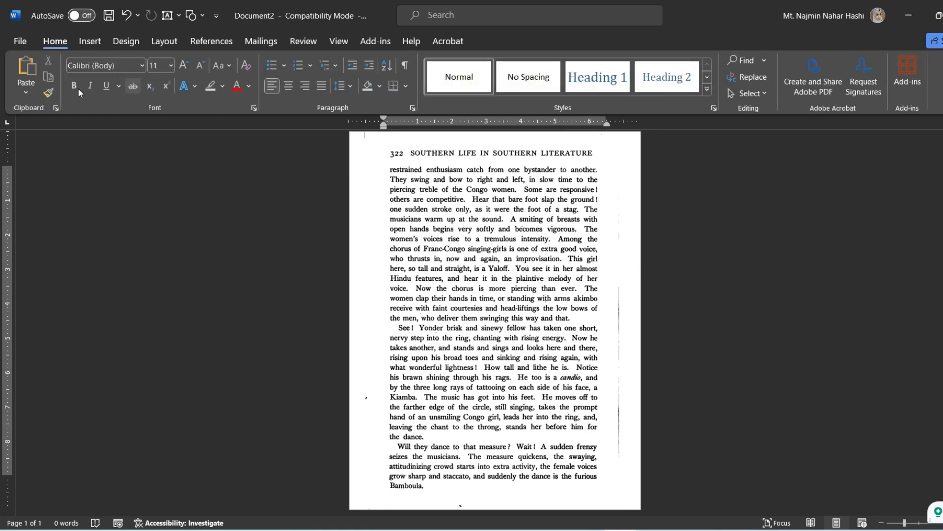
Save the document to the Desktop as a PDF named Doc2
left_click(21, 42)
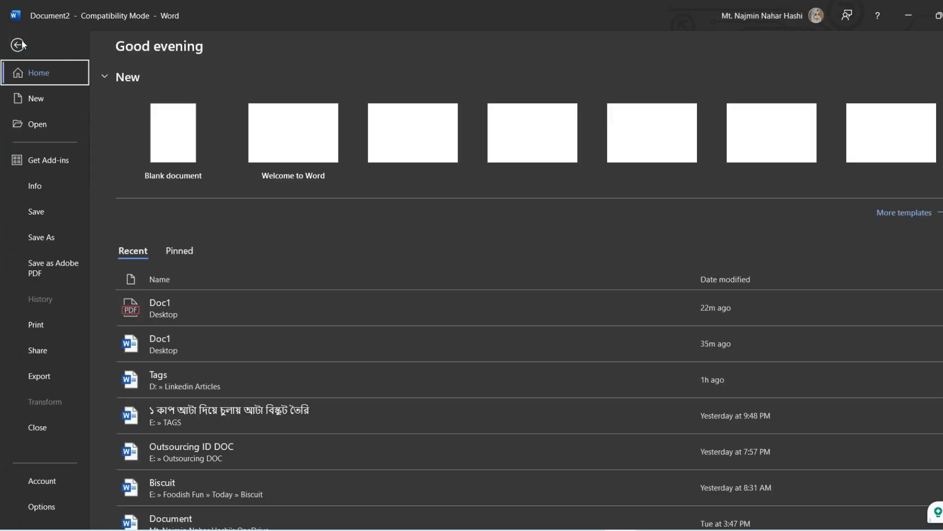
left_click(34, 237)
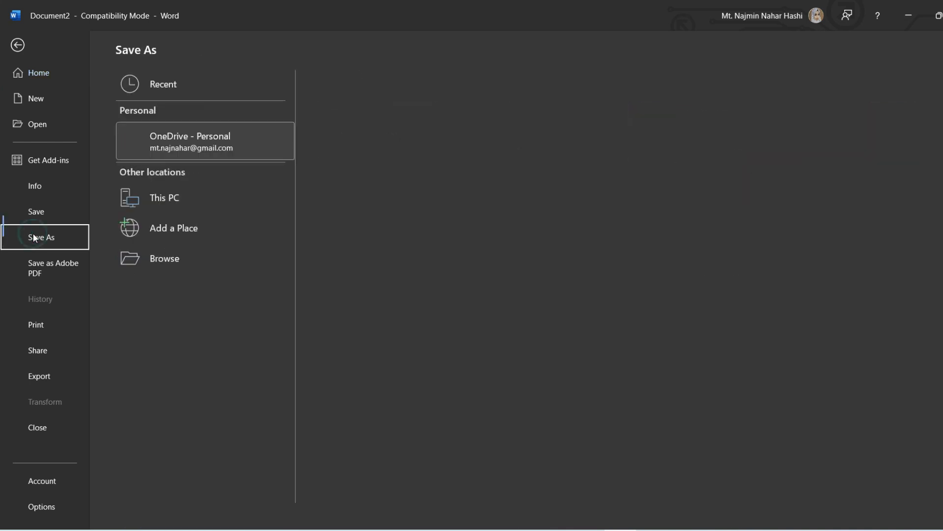
left_click(140, 257)
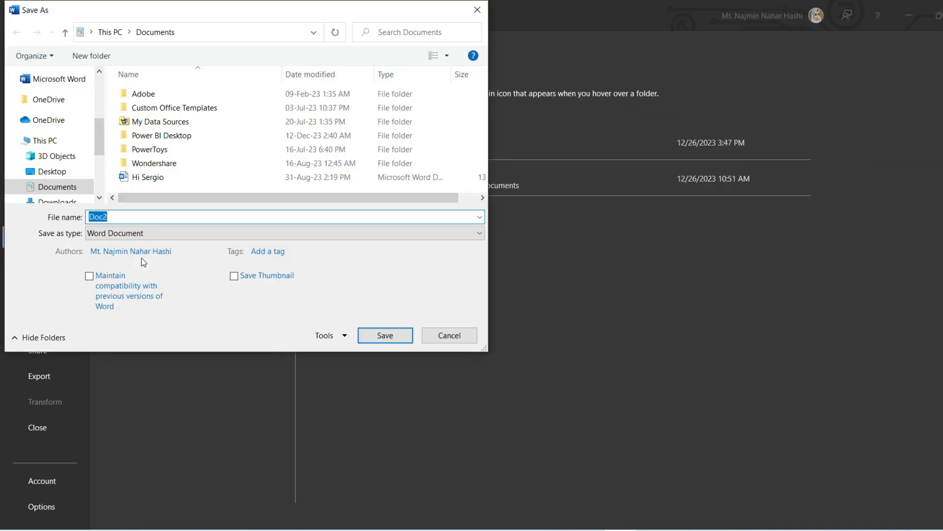
left_click(69, 172)
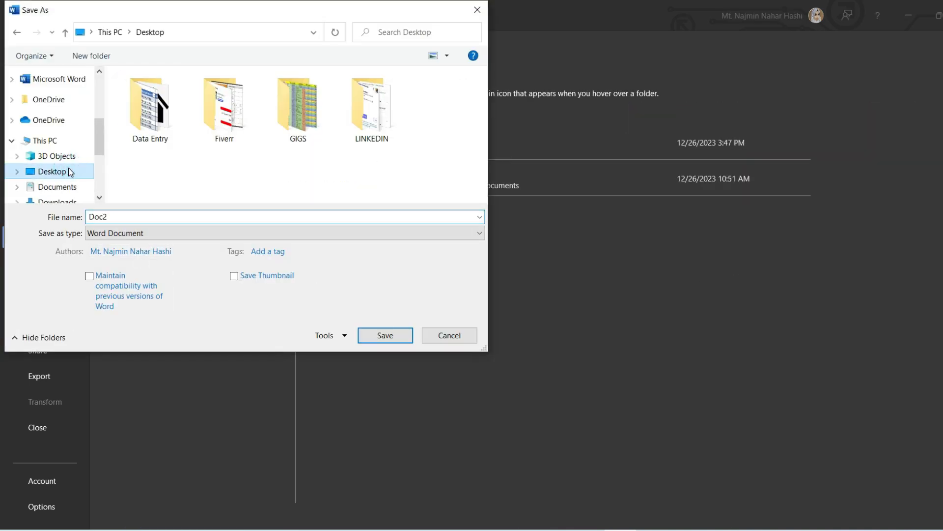
left_click(112, 217)
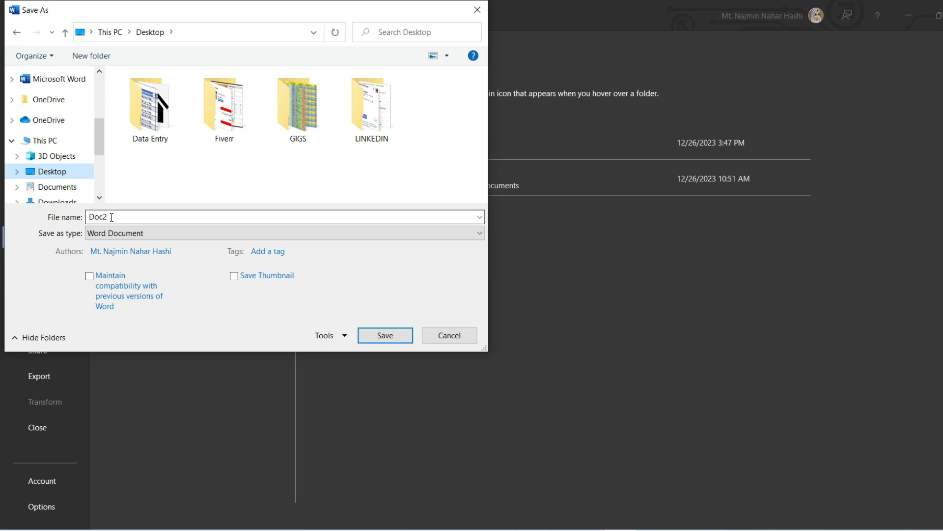
double_click(112, 217)
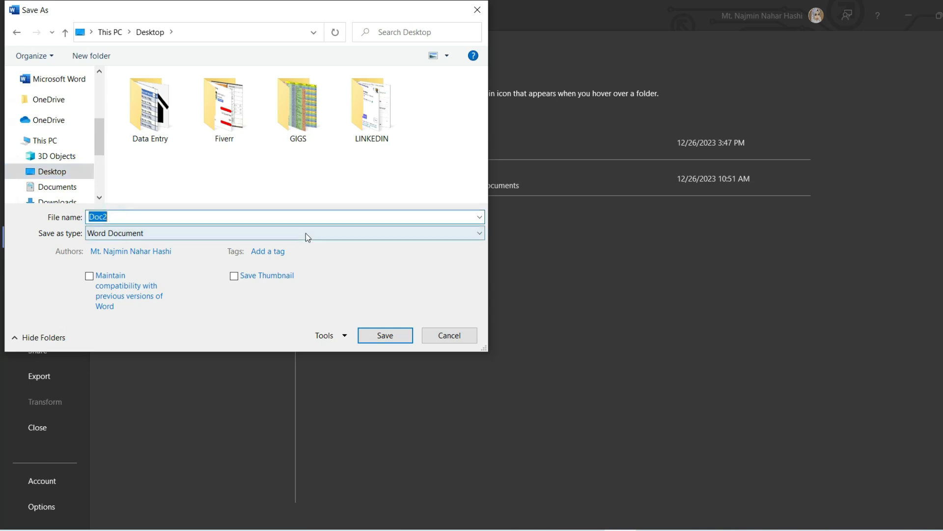
left_click(481, 233)
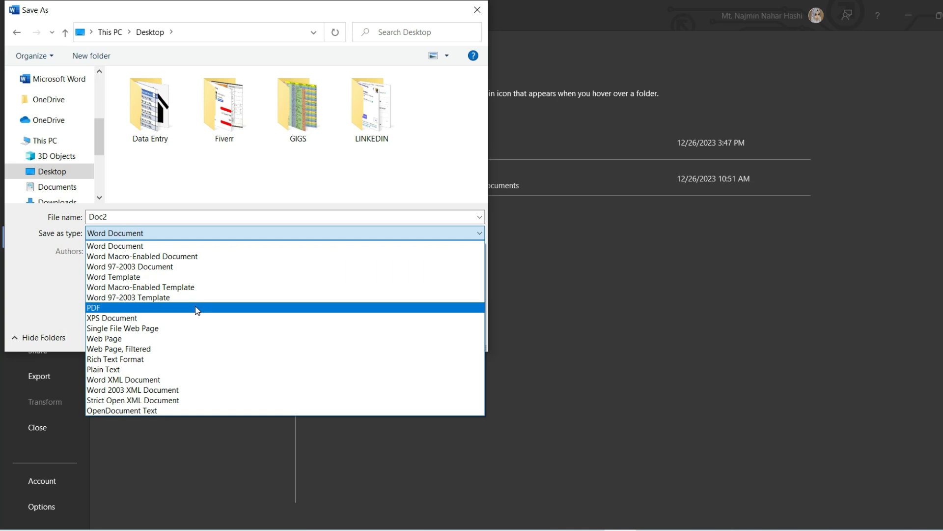
left_click(196, 308)
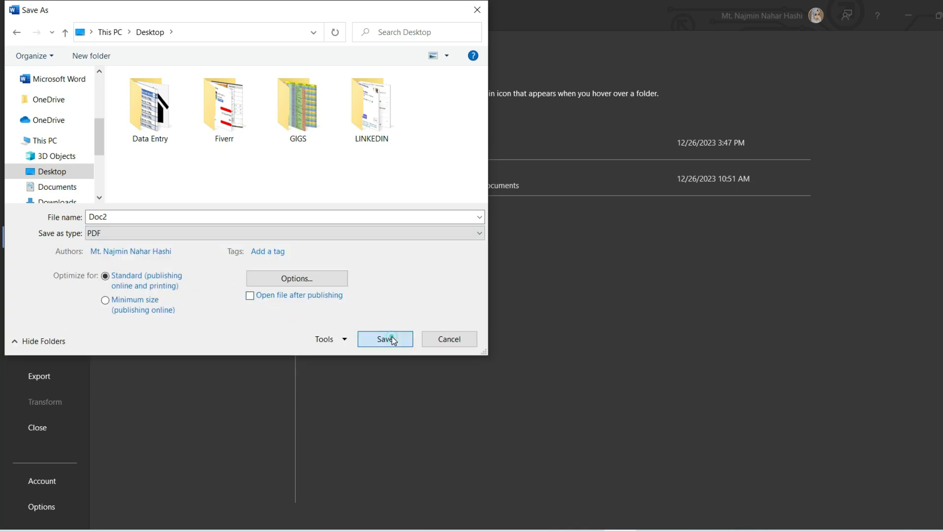
left_click(393, 339)
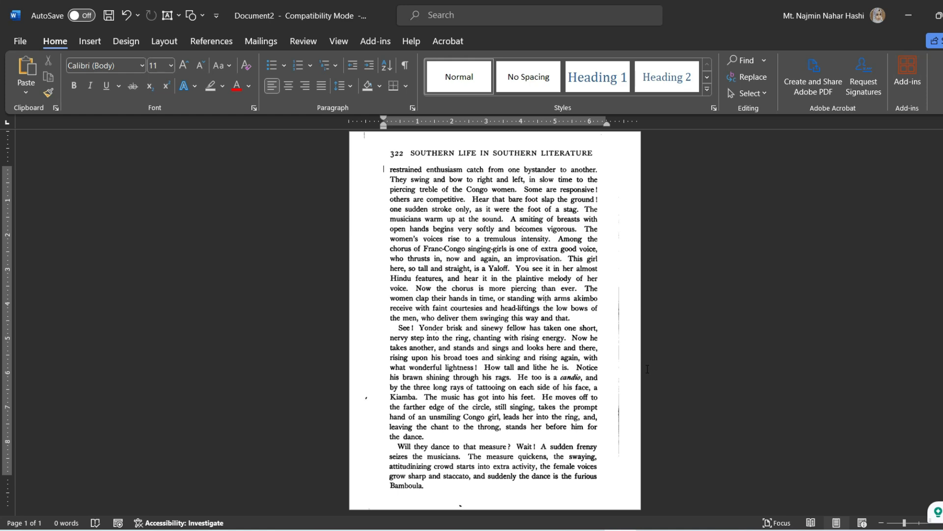
Create a new blank document, open the Doc2 PDF from the Desktop, and accept its conversion to an editable Word document
key("ctrl+n")
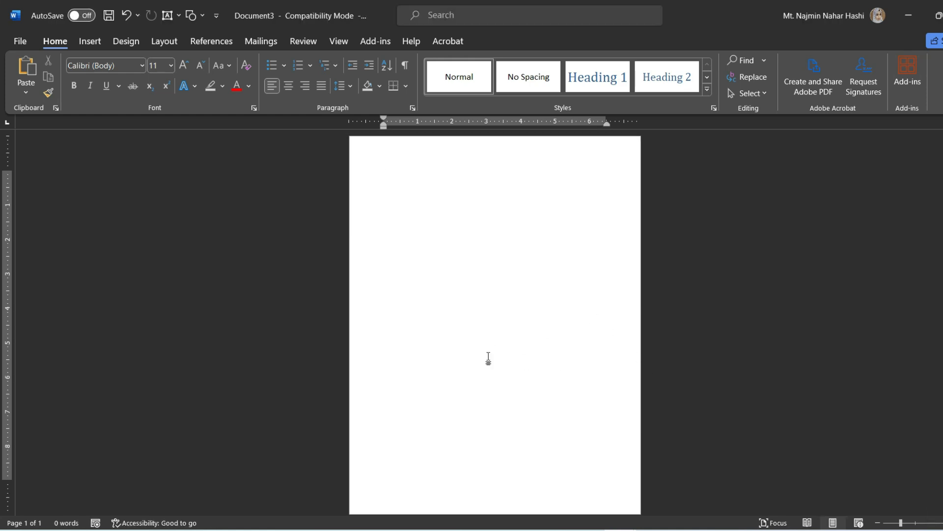
left_click(20, 42)
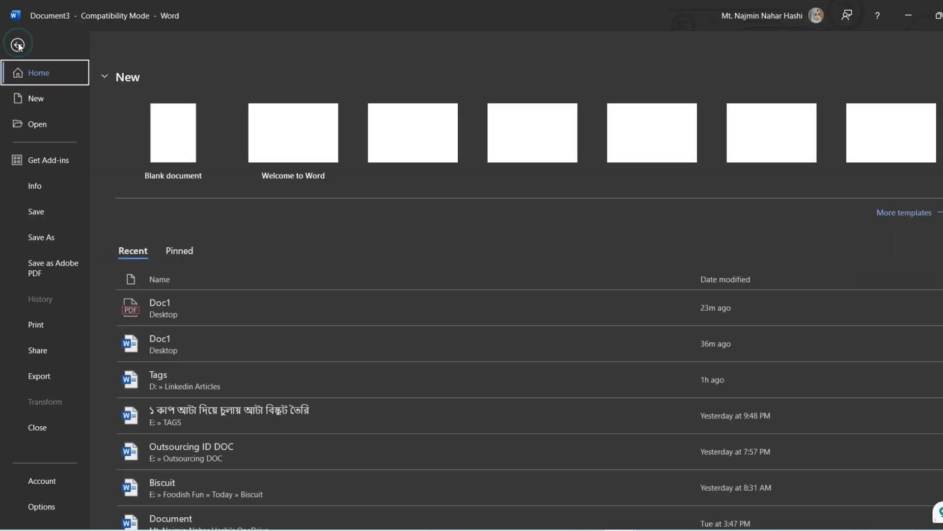
left_click(29, 124)
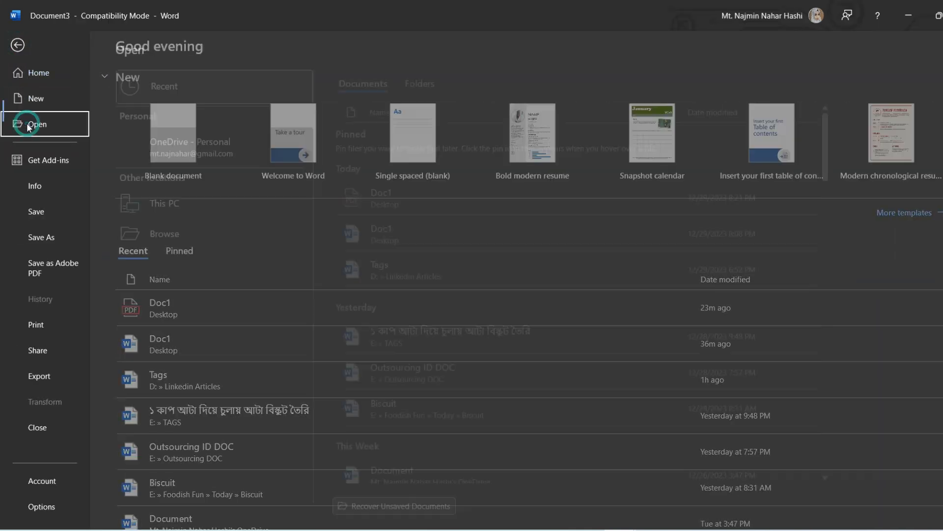
left_click(207, 266)
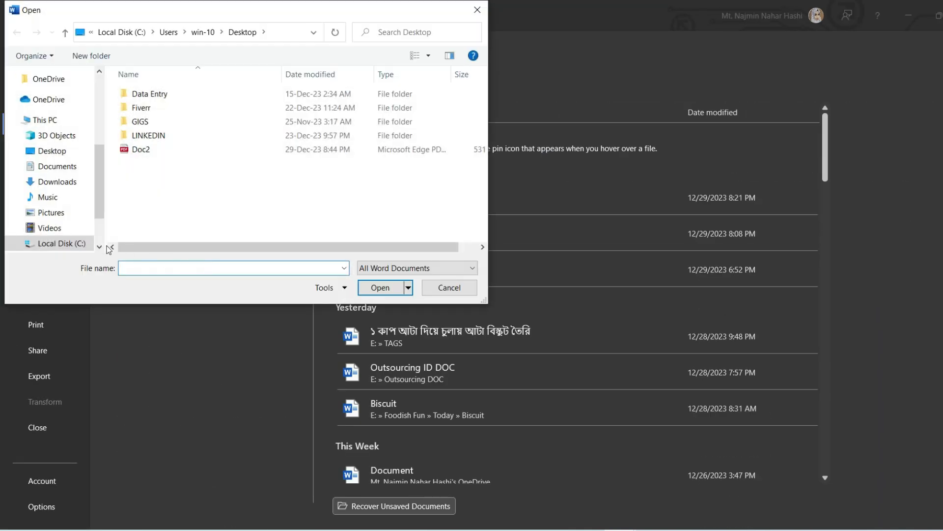
left_click(62, 152)
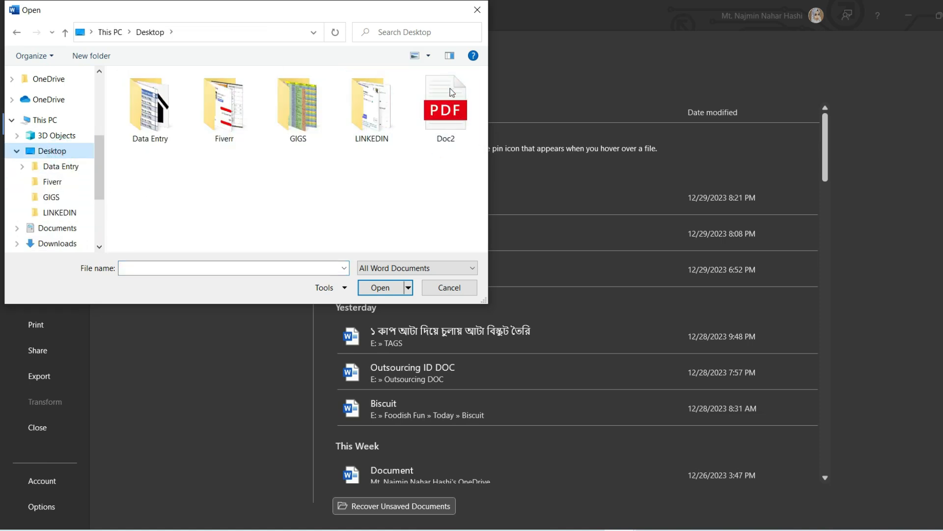
left_click(440, 121)
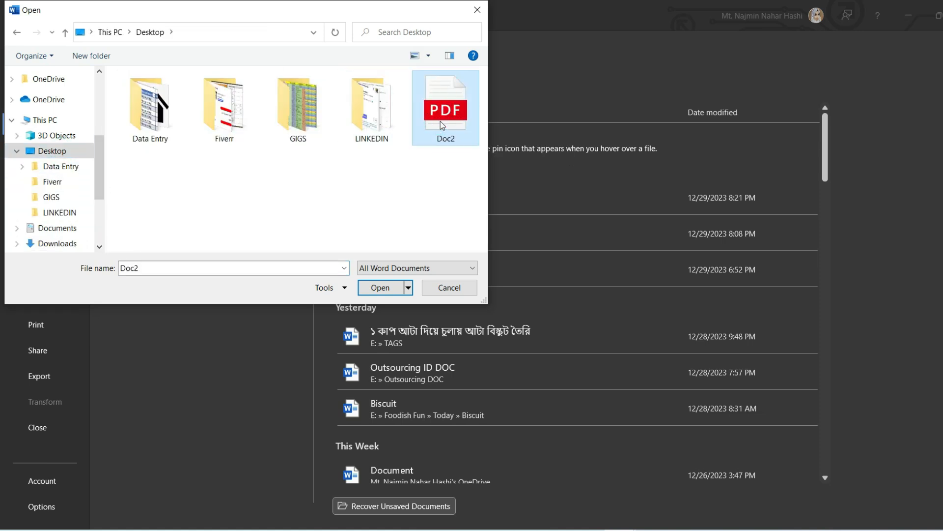
left_click(395, 286)
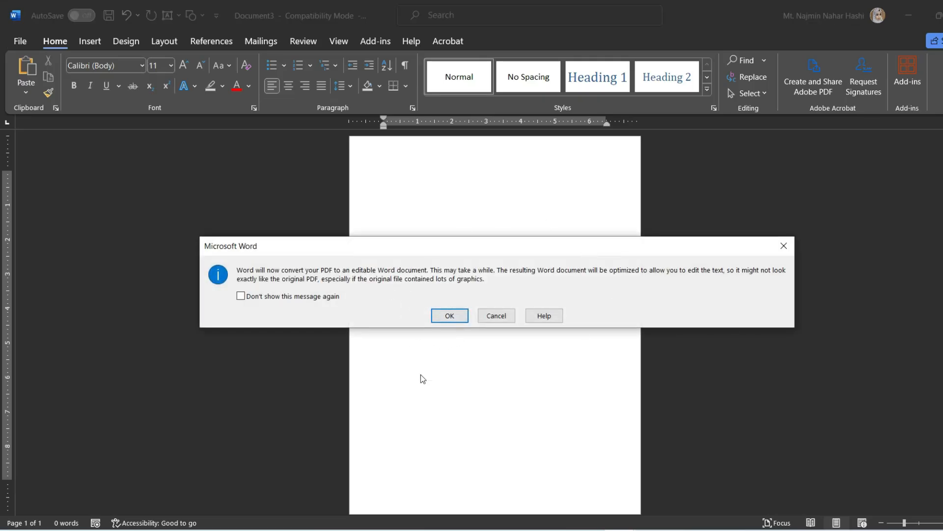
left_click(442, 321)
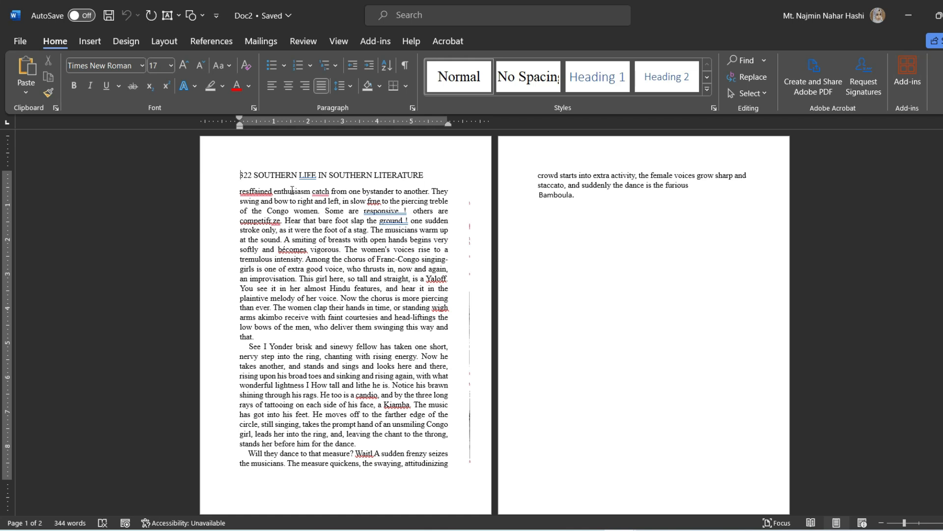
Delete the two long vertical scan-line pictures in the margin beside the first page's text
left_click(469, 315)
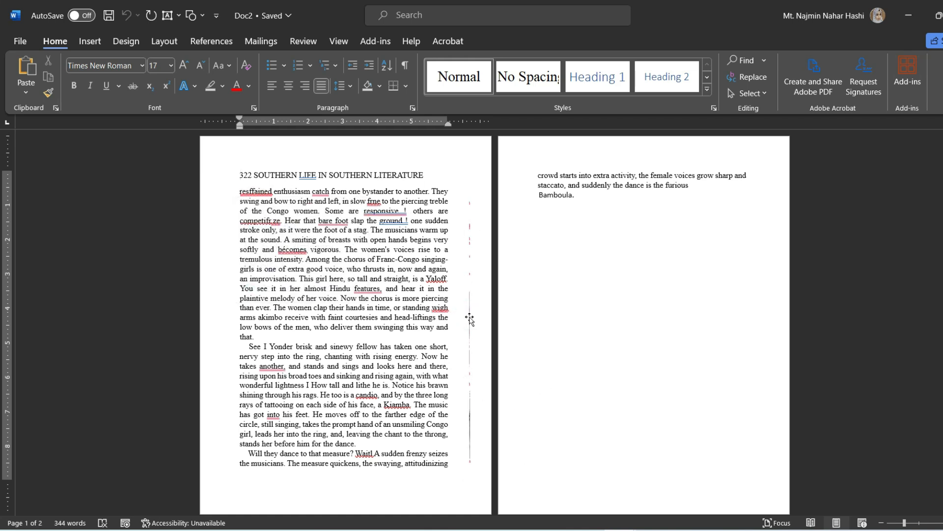
left_click(470, 318)
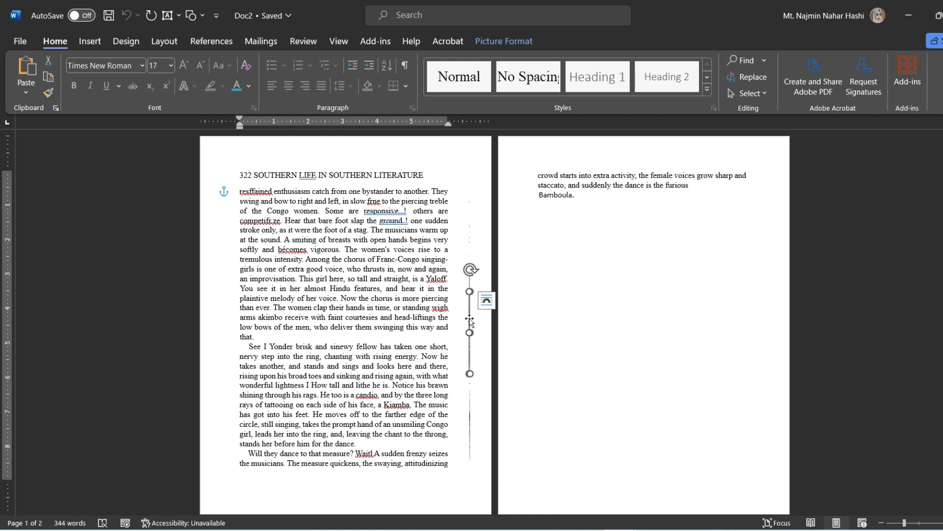
key("Delete")
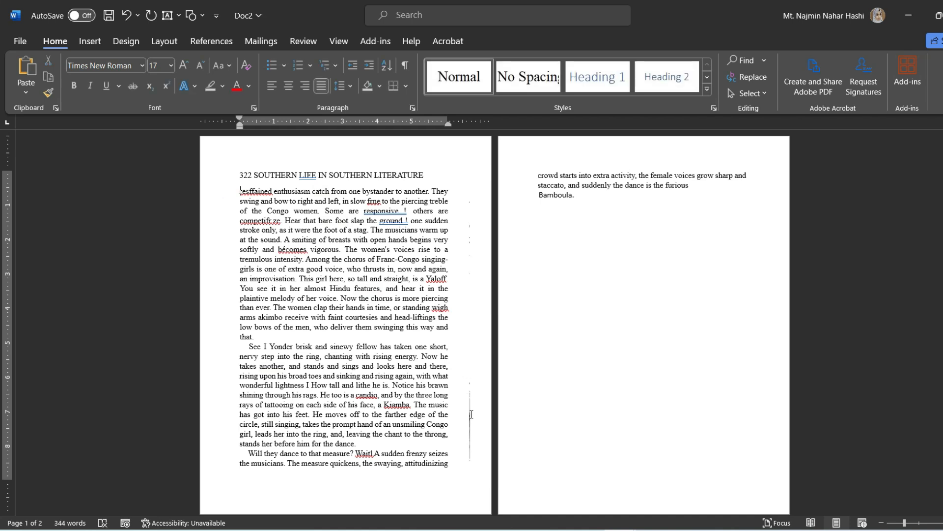
left_click(471, 415)
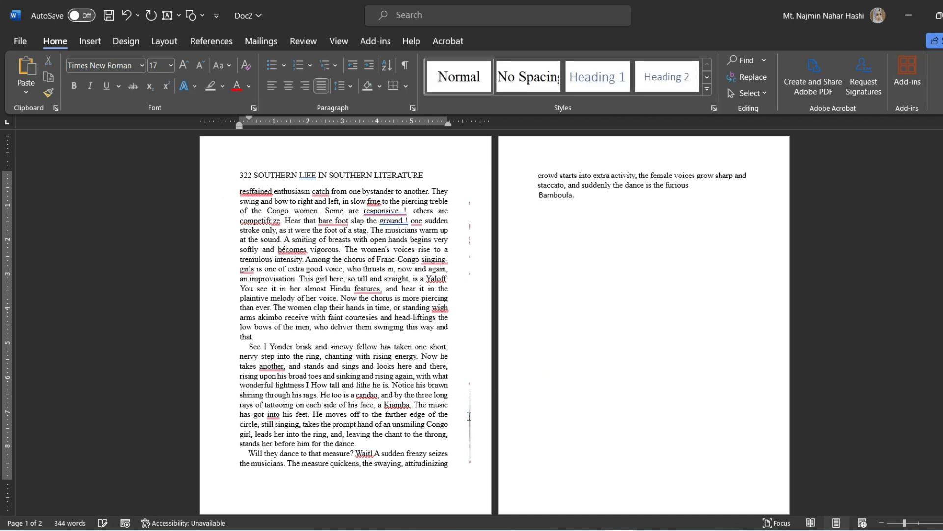
left_click(469, 417)
key("Delete")
Make the heading "322 SOUTHERN LIFE IN SOUTHERN LITERATURE" bold, set its font size to 18, and centre it
left_click(239, 174)
left_click_drag(428, 174, 240, 175)
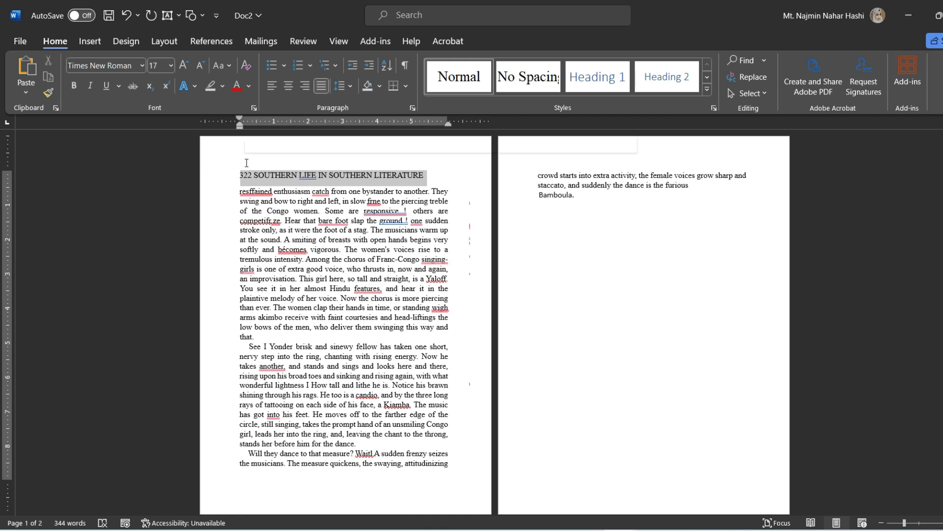
left_click(73, 85)
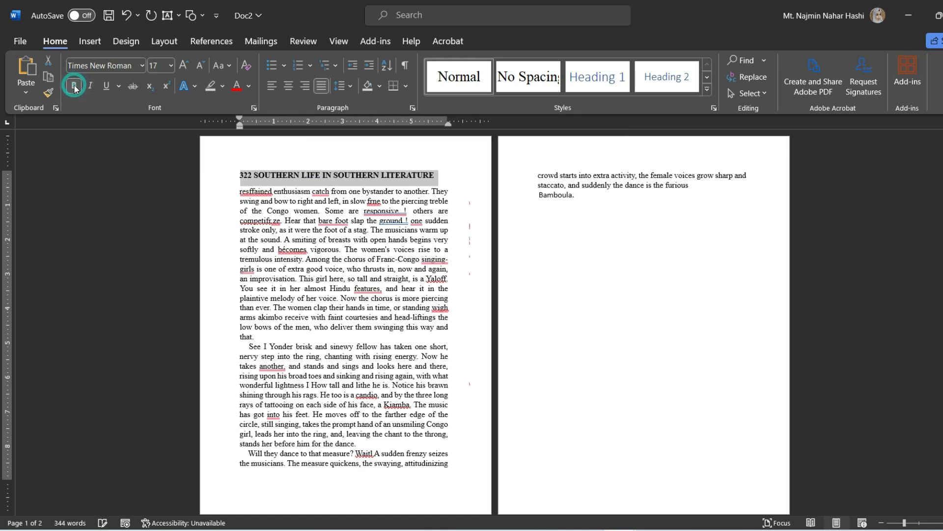
left_click(186, 70)
left_click(185, 70)
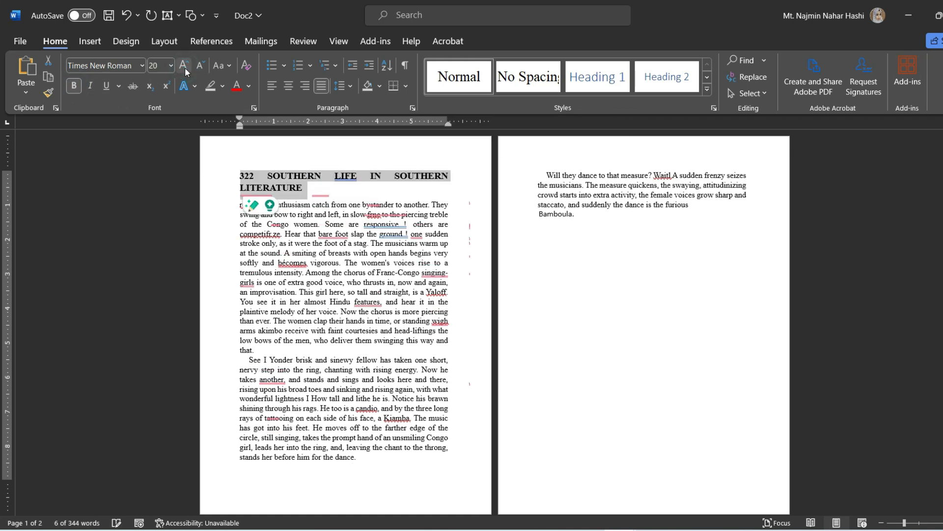
left_click(200, 71)
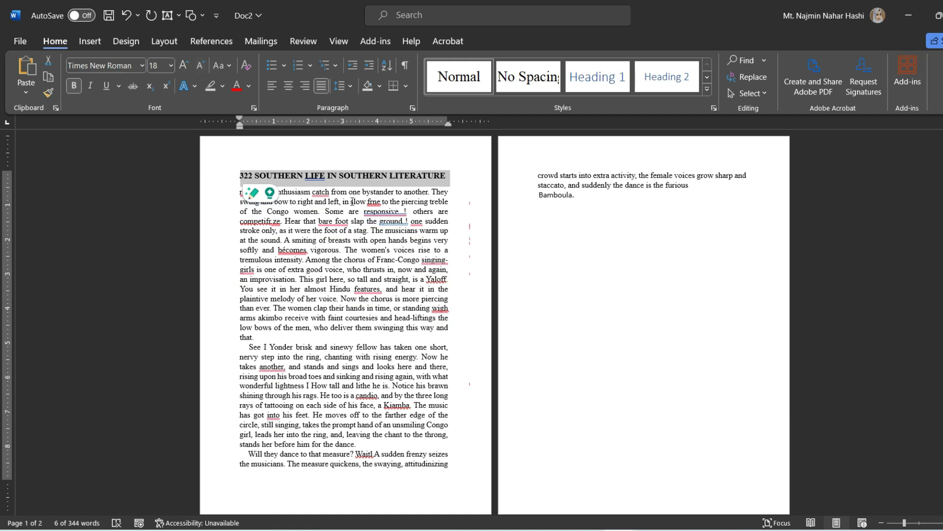
left_click(290, 87)
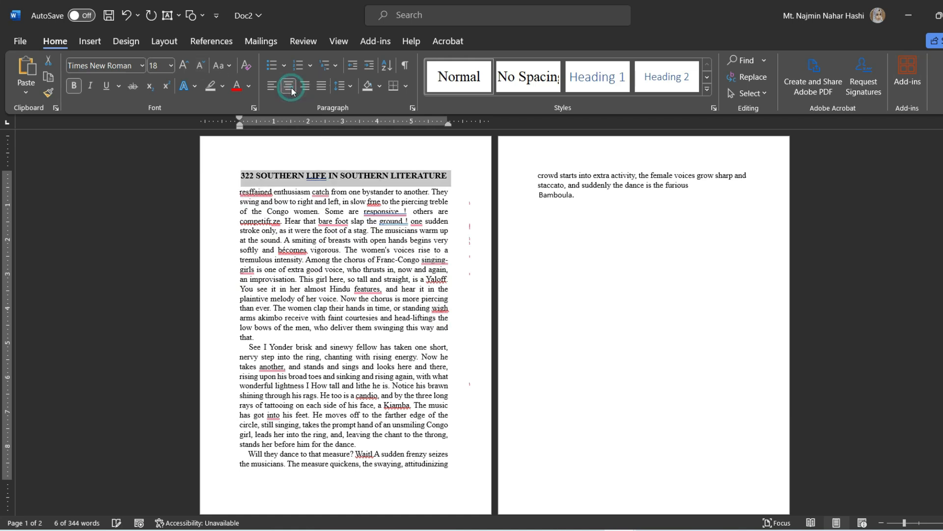
left_click(333, 356)
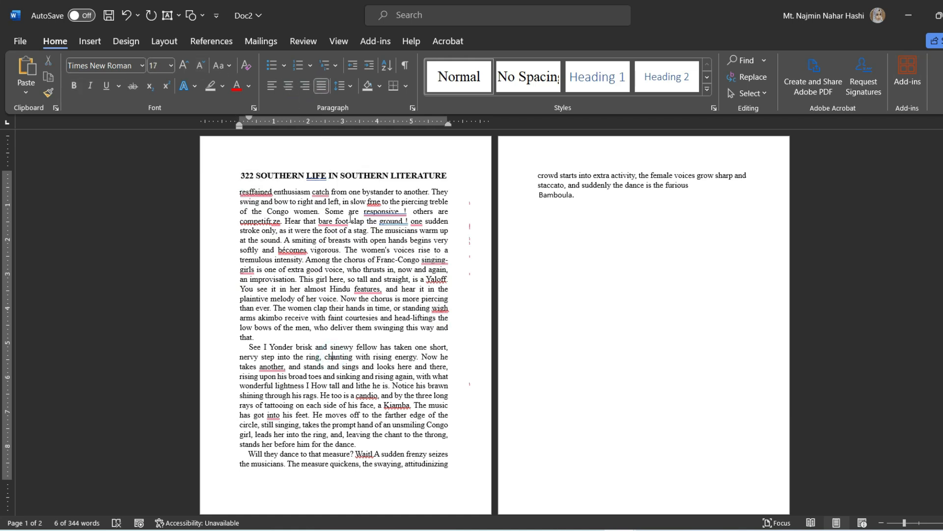
Insert blank lines below the heading and before the "See I Yonder" paragraph, and capitalise the first letter of the opening paragraph
left_click(241, 193)
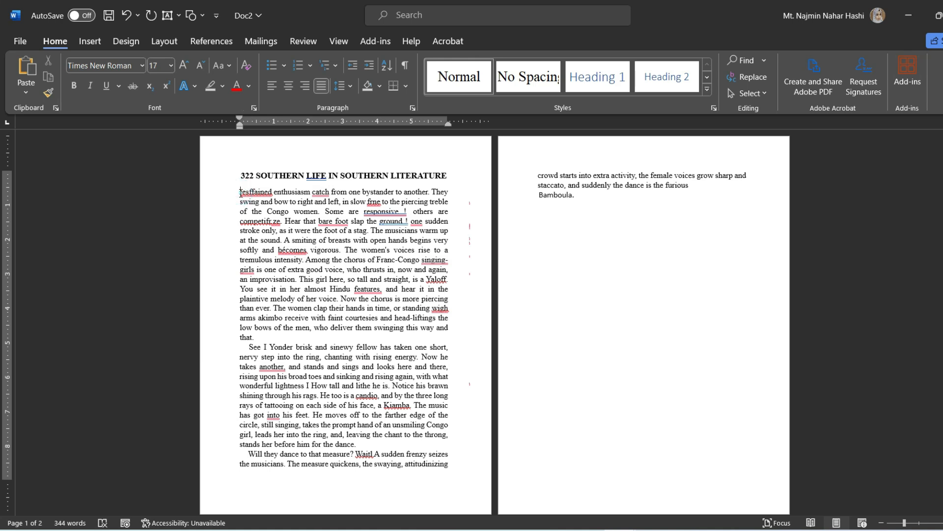
key("Return")
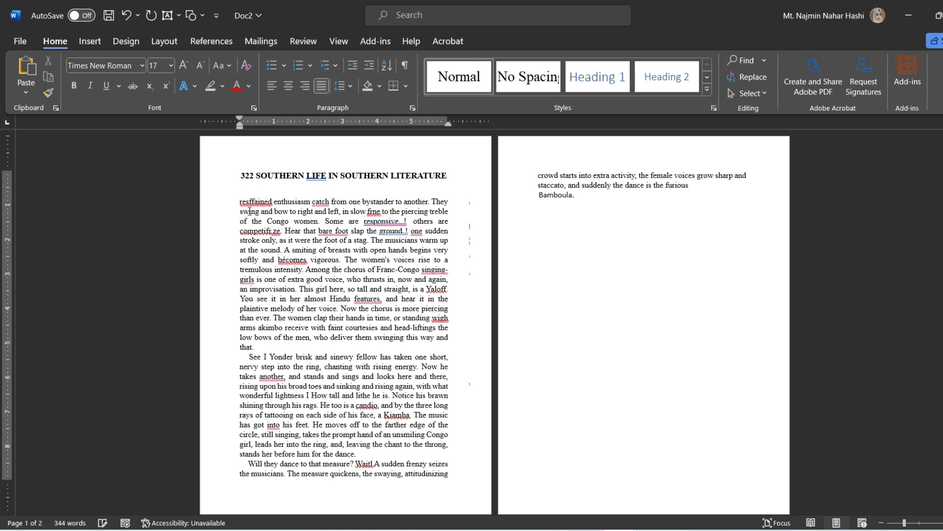
left_click(244, 205)
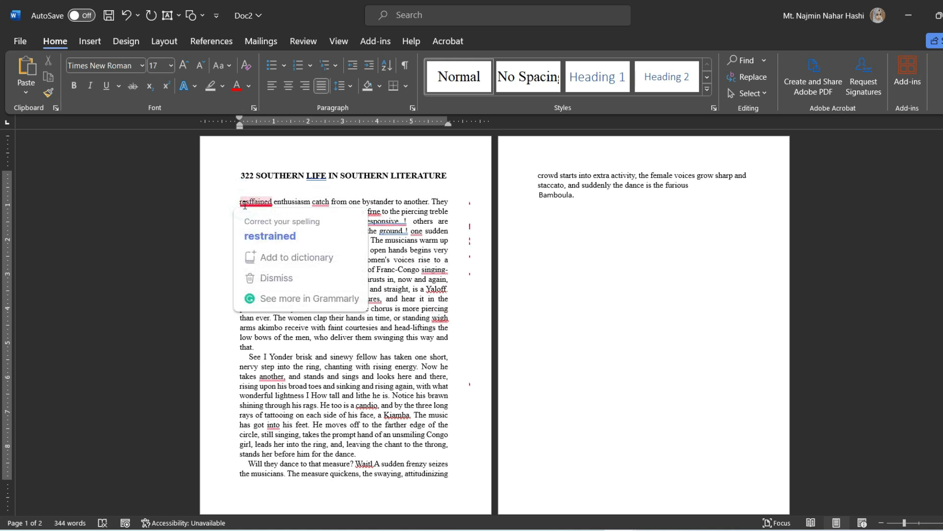
key("BackSpace")
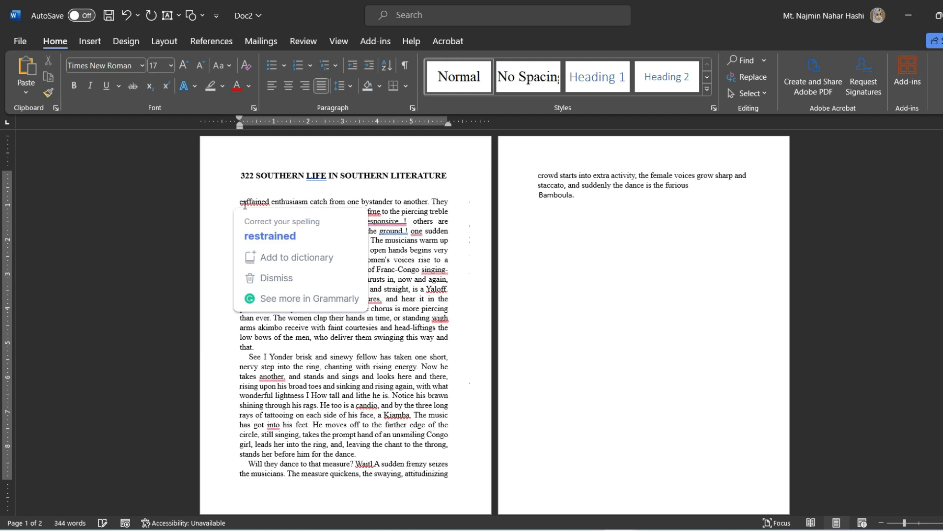
type("R")
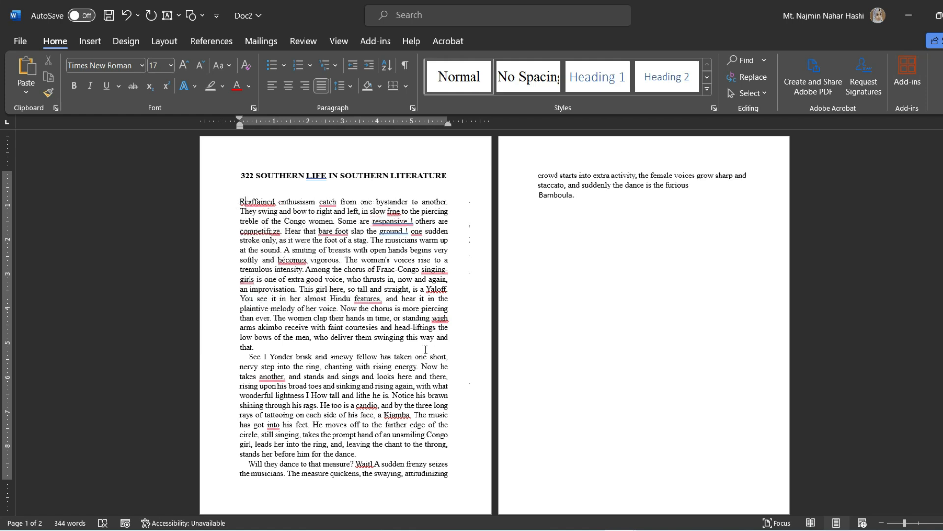
left_click(259, 347)
key("Return")
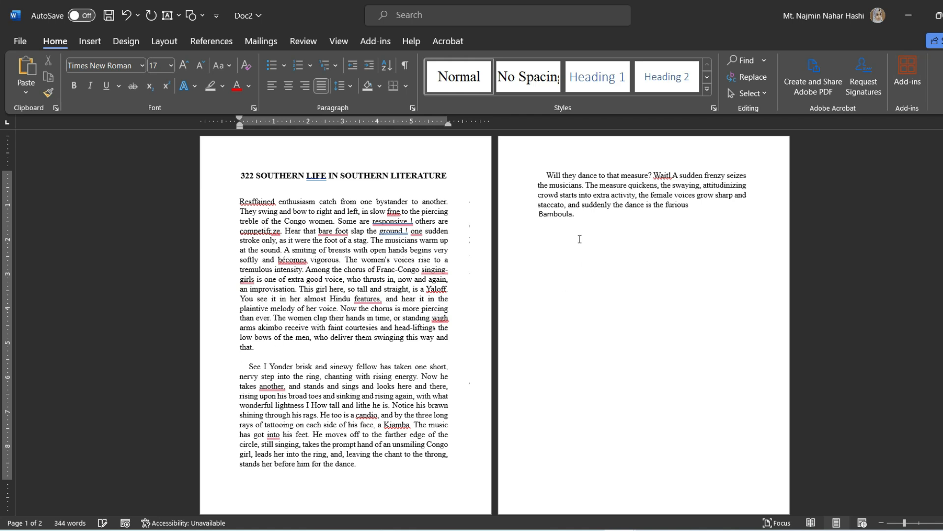
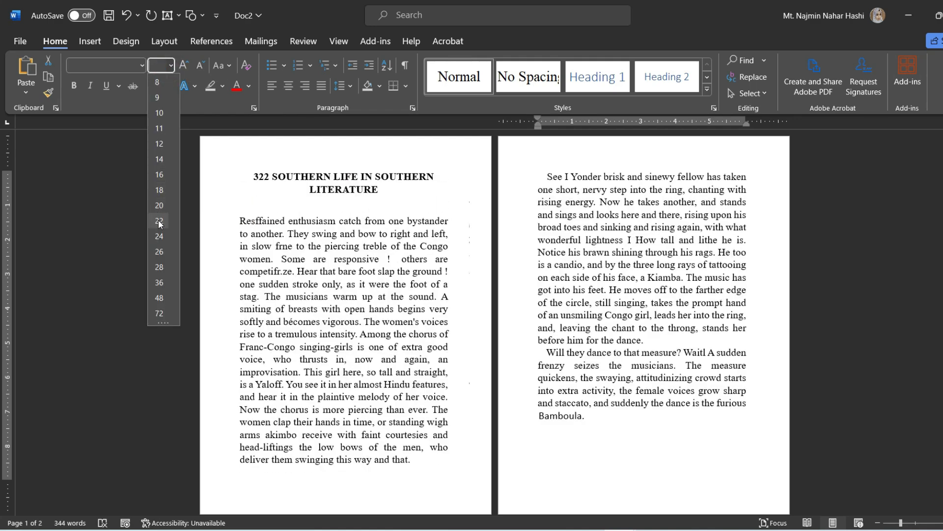
Set the font size of the entire document's text to 20
left_click(161, 205)
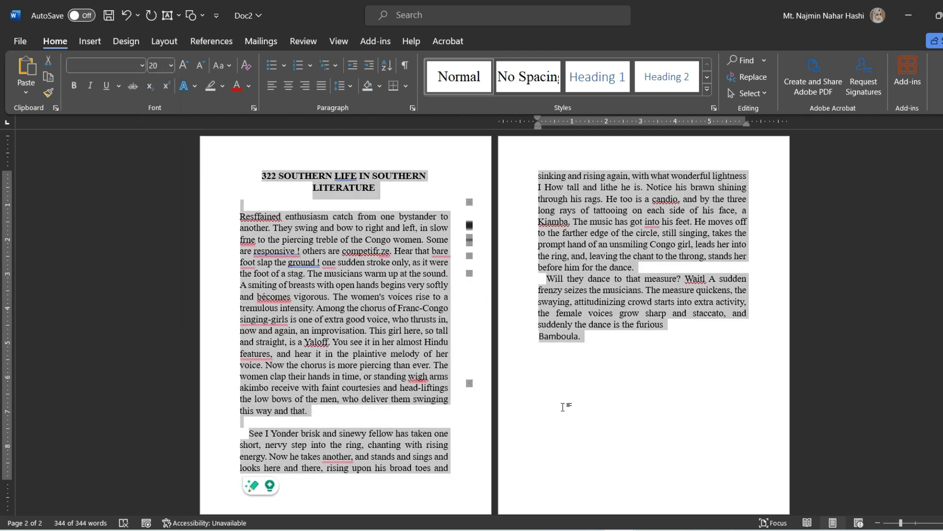
left_click(474, 391)
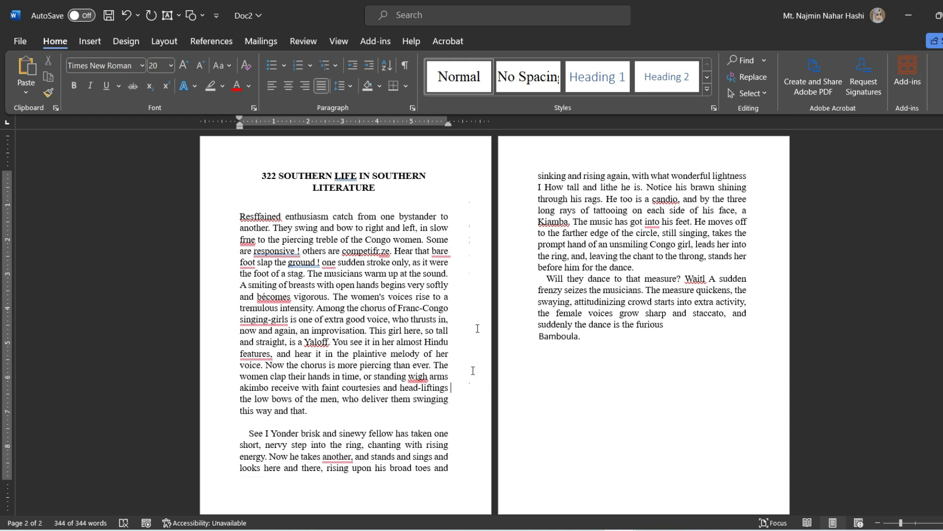
left_click(471, 227)
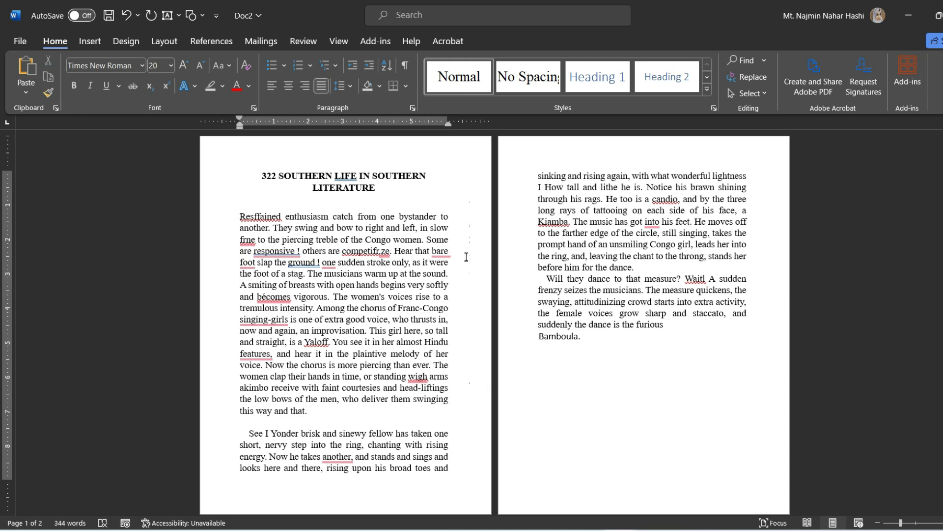